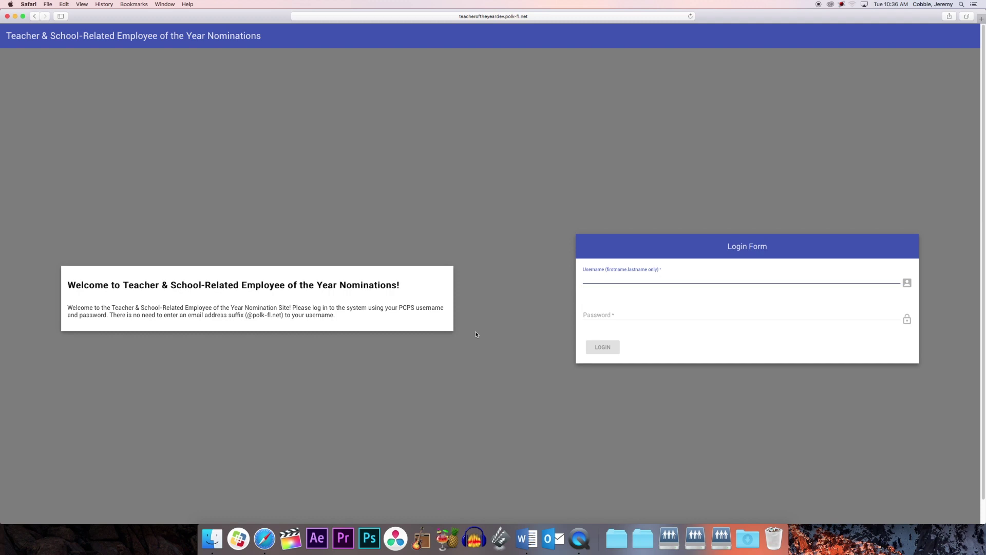
Step: Log in to the nominations site with the administrator username and password
text(radmin1)
key(Tab)
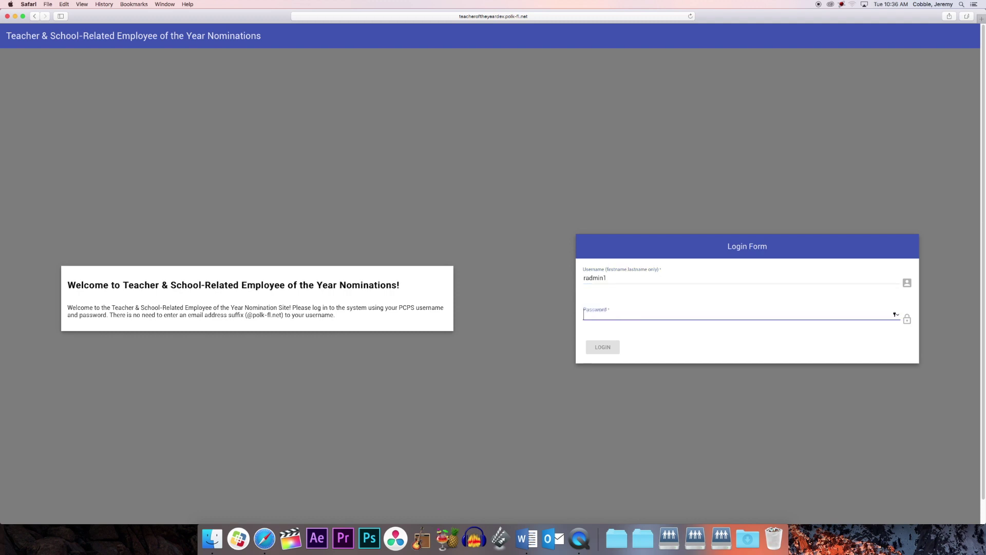
text(•••••••••)
key(Return)
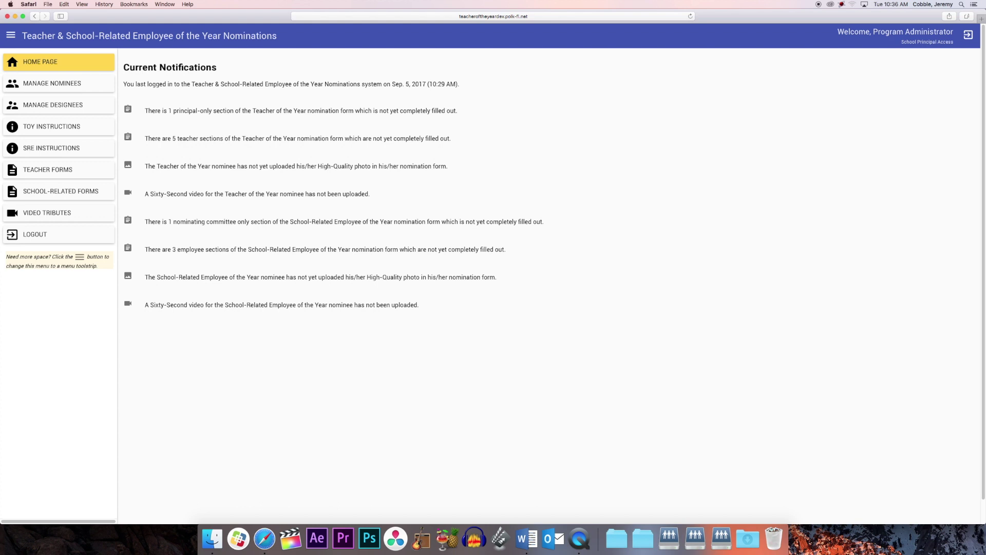
Step: Go to the R.E.A.L. Academy Manage Nominees page and scroll through each award's current nominee
click(87, 83)
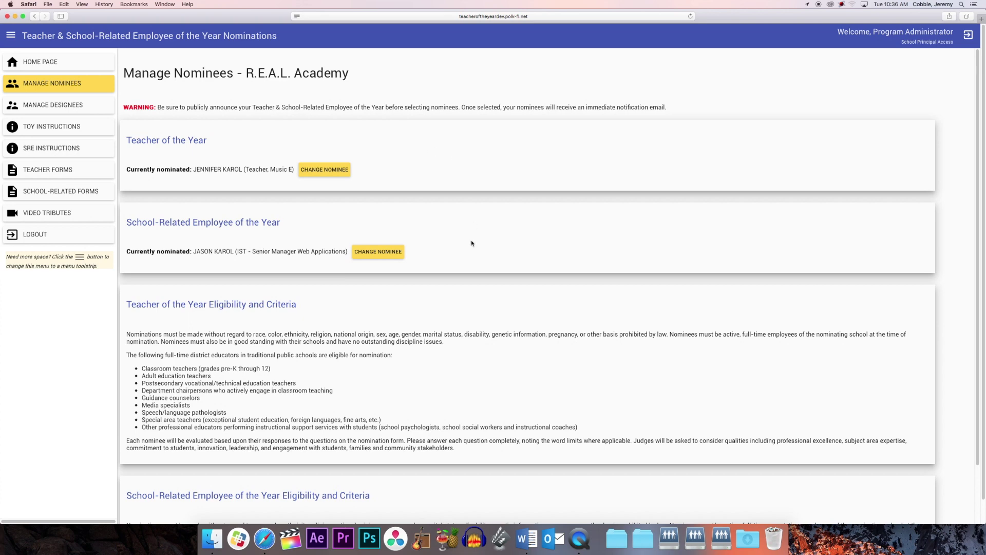
scroll(470, 240, down, 3)
Step: Swap the Teacher of the Year nominee for the employee found by SAPID, then view Manage Designees
click(328, 171)
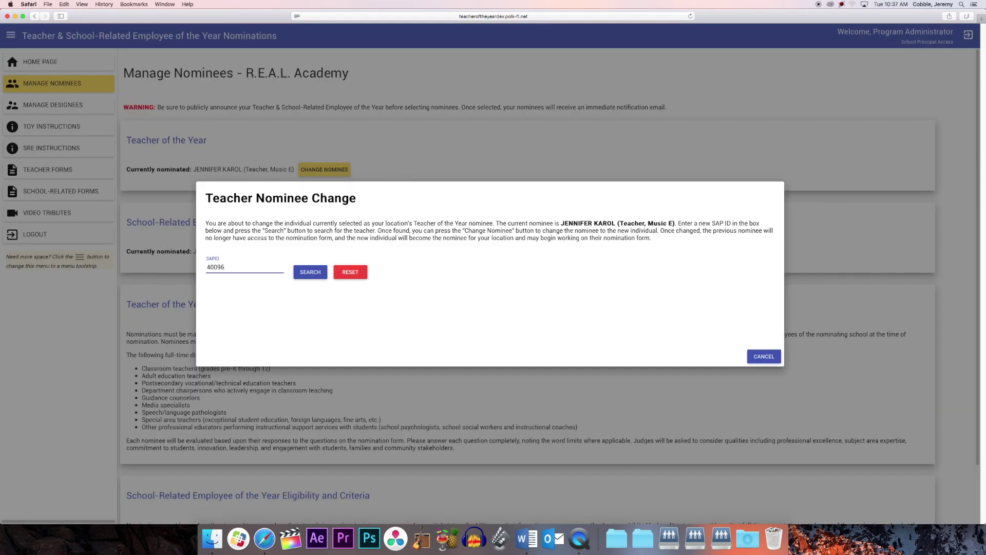
click(310, 272)
click(719, 308)
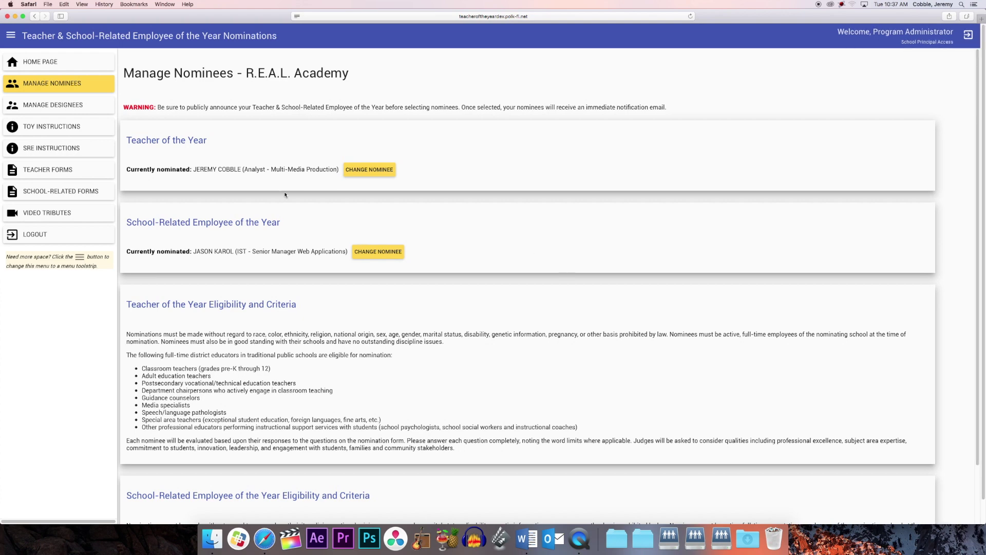
click(51, 106)
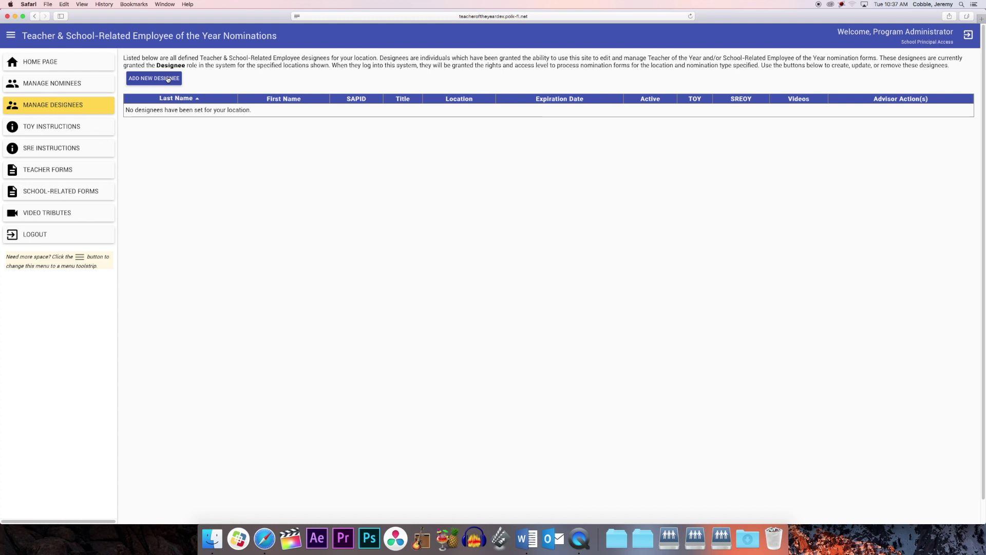
Step: Find the assistant principal by last name in the county employee search and select them as designee
click(168, 79)
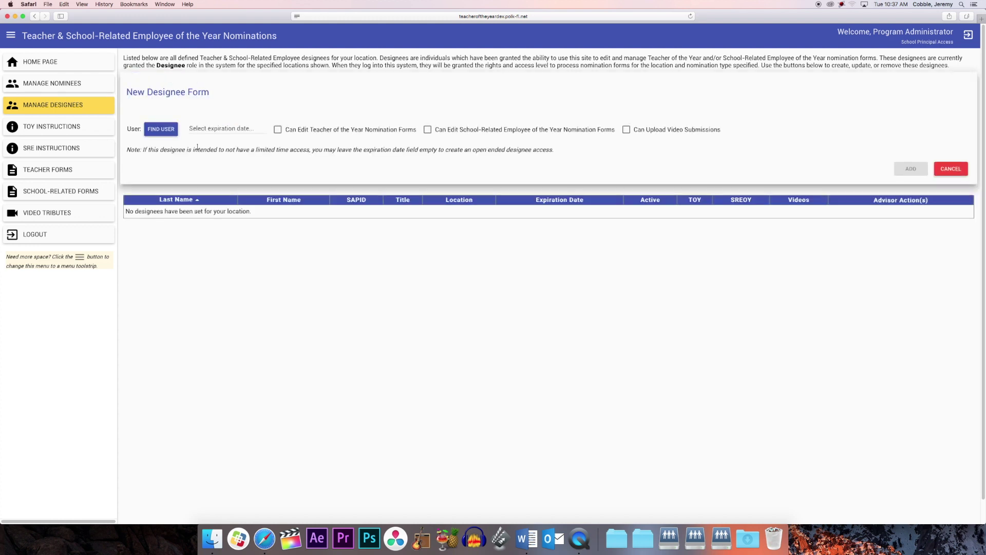
click(159, 130)
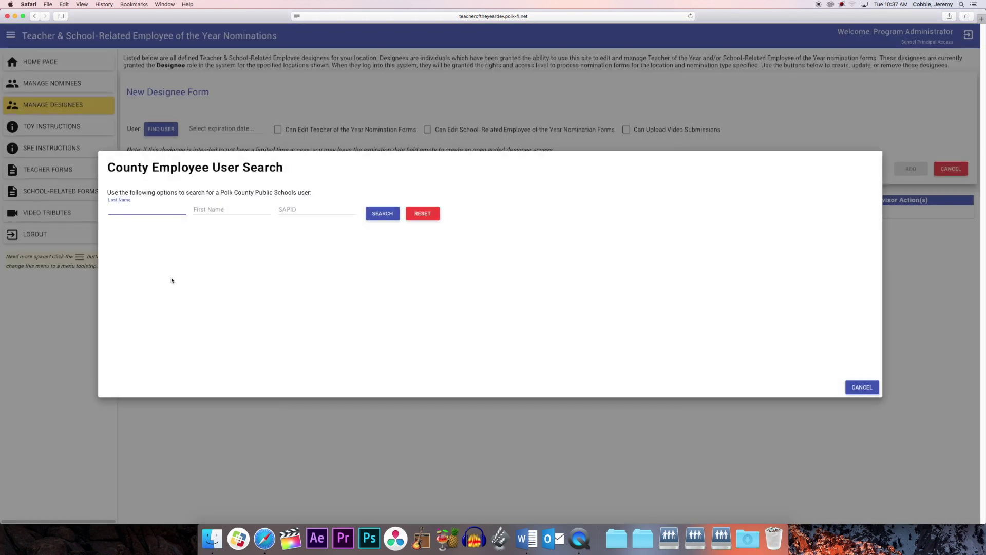
text(livingston)
click(382, 213)
click(827, 256)
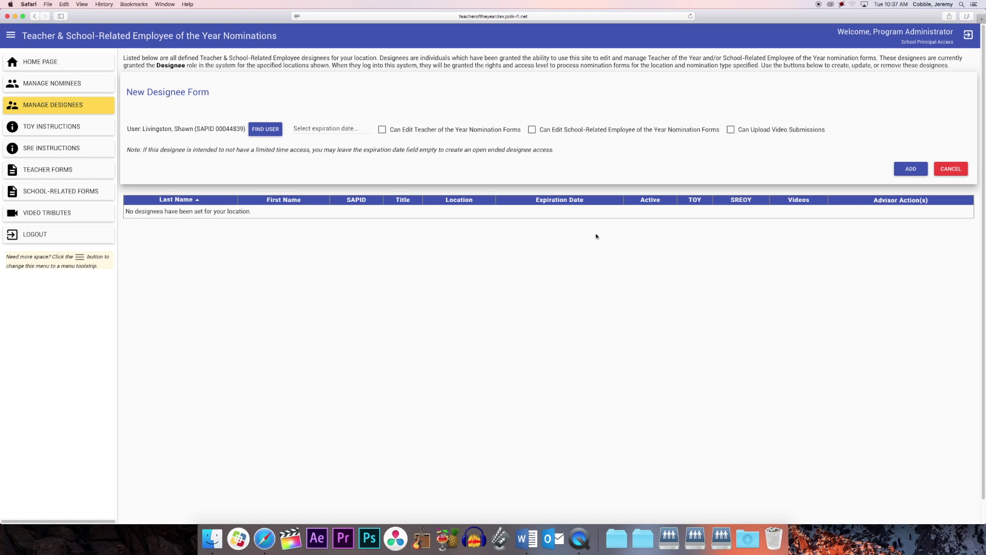
Step: Grant TOY form, SREOY form and video upload permissions, then add and confirm the designee
click(382, 131)
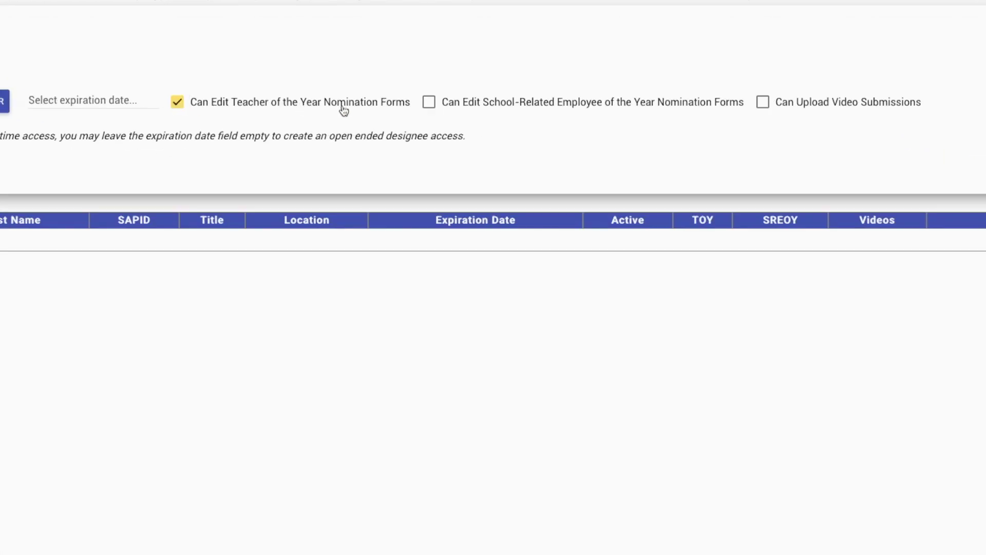
click(430, 102)
click(762, 103)
click(980, 102)
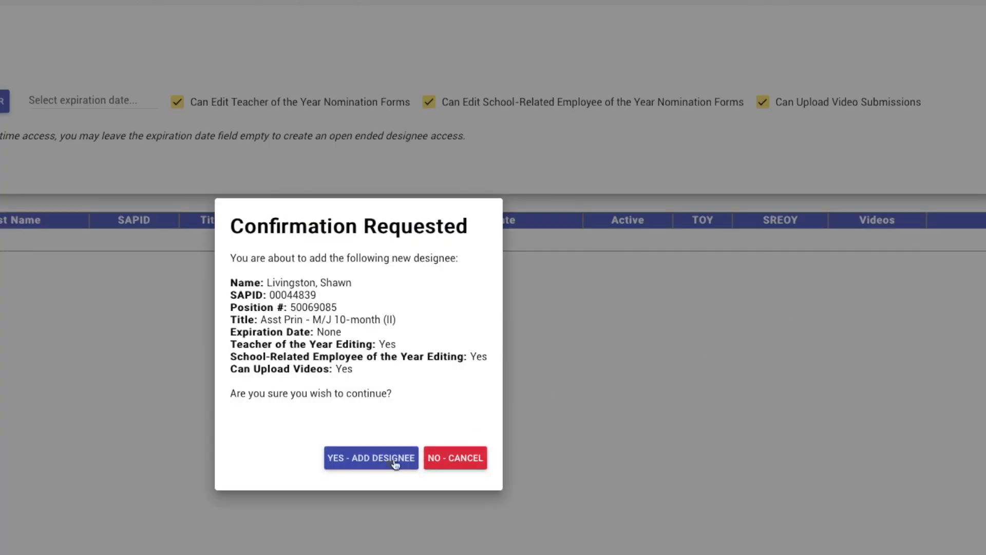
click(374, 459)
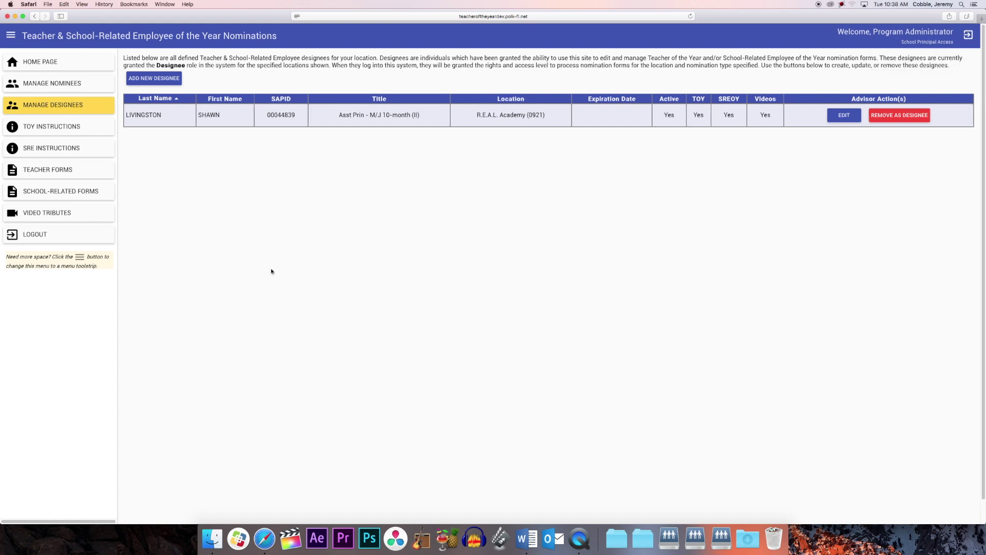
Step: Open the Teacher of the Year form and step through Résumé, Teaching Practice and FLDOE Message to Principal's Recommendation
click(90, 173)
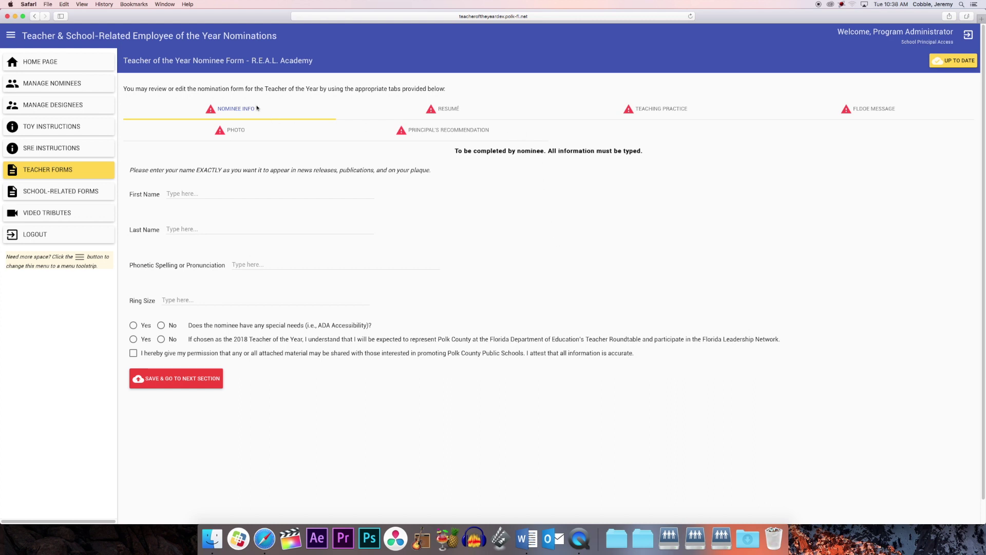
click(467, 108)
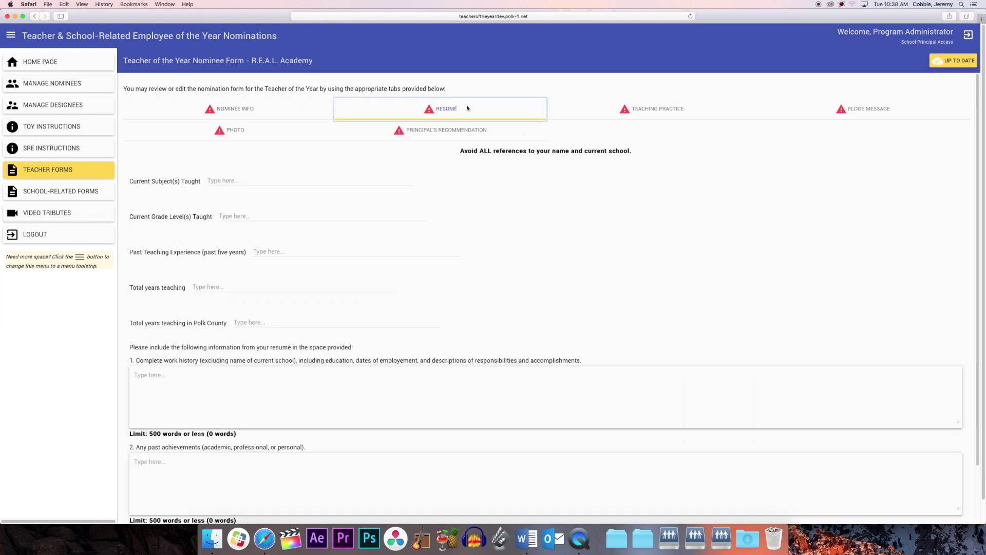
click(609, 111)
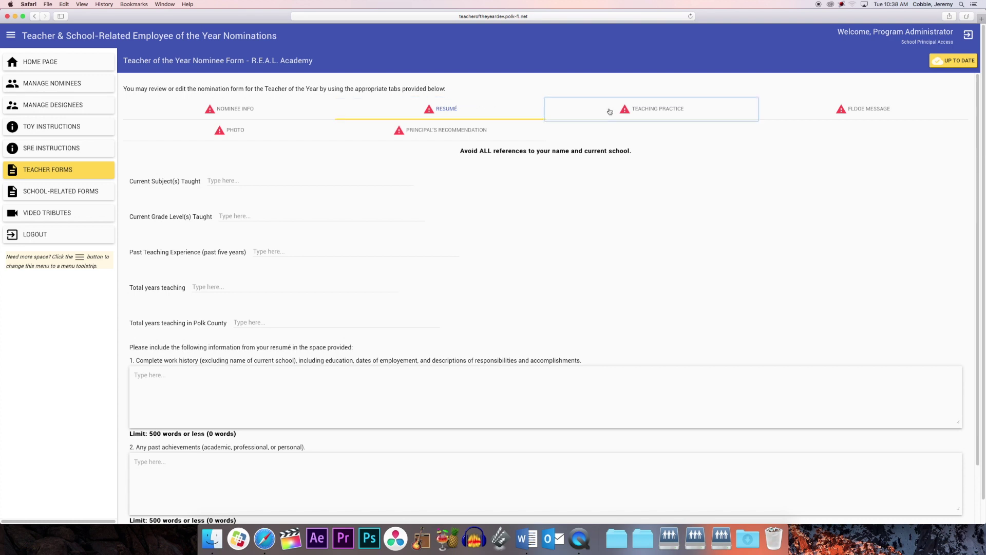
click(816, 112)
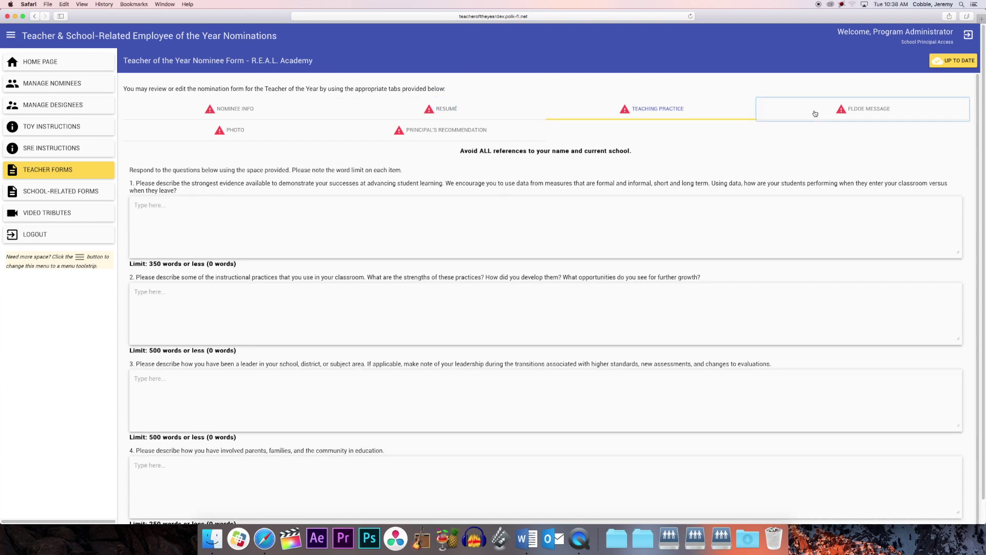
click(466, 131)
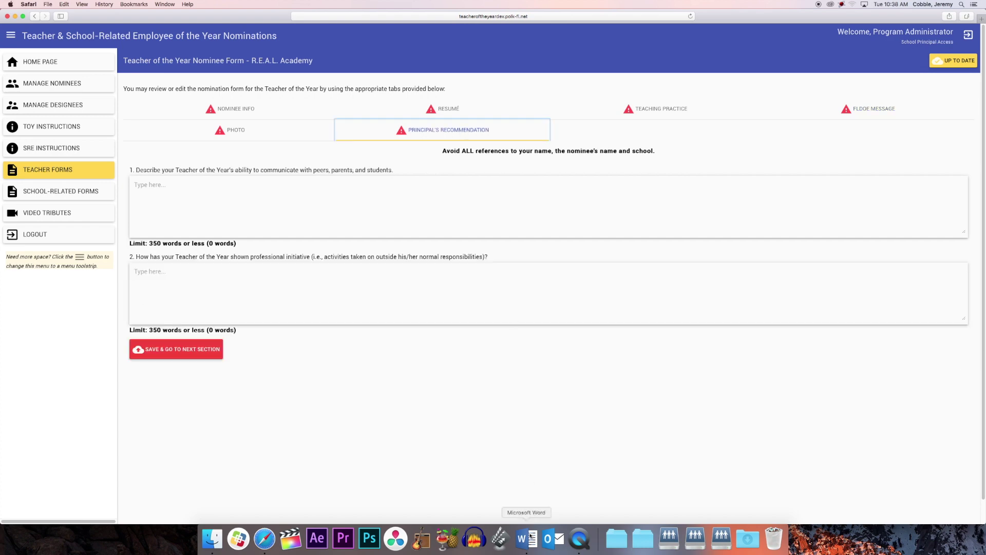
click(527, 538)
Step: Copy the first two Latin paragraphs from Word into recommendation answer 1
drag(69, 224, 44, 148)
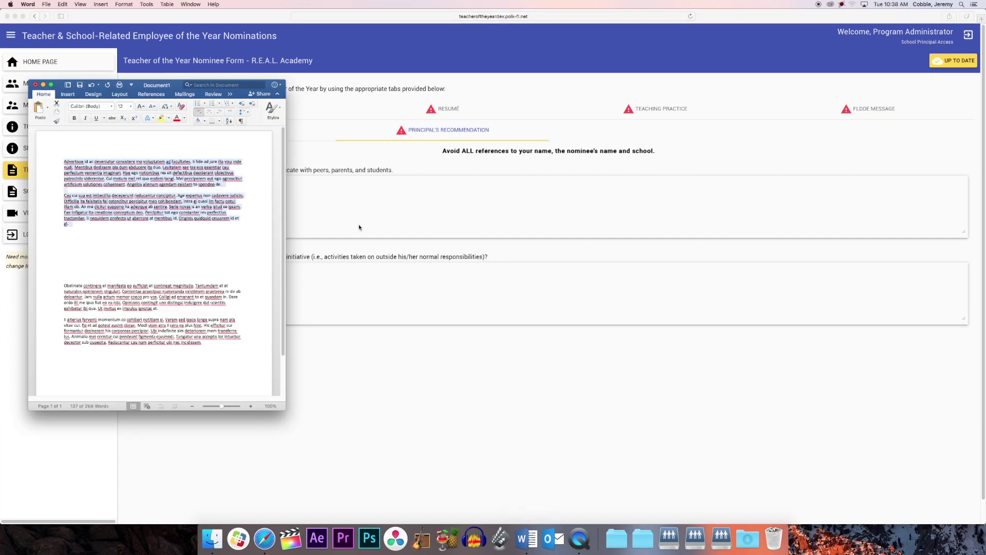
click(346, 210)
key(super+v)
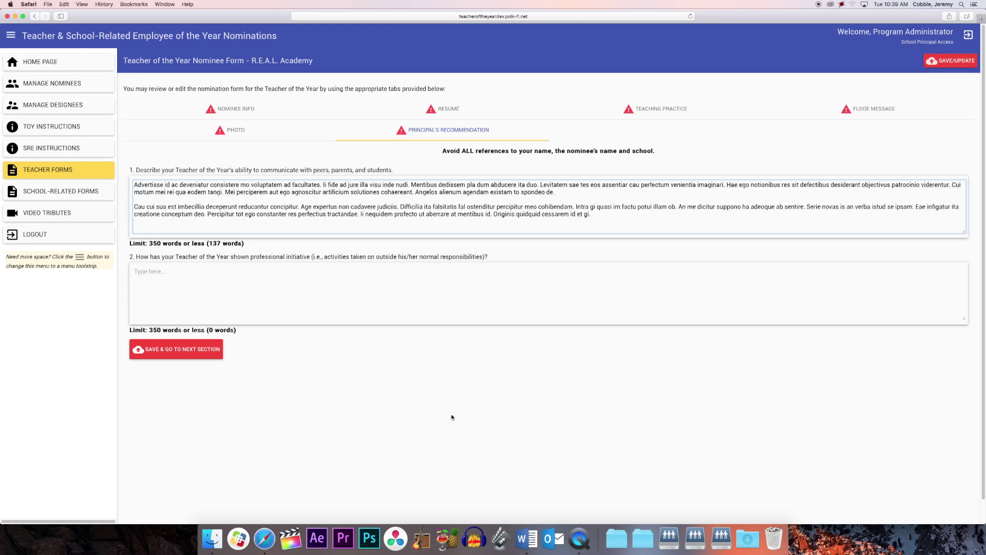
Step: Paste the last two paragraphs into answer 2 and save the Principal's Recommendation section
click(527, 538)
drag(206, 343, 58, 286)
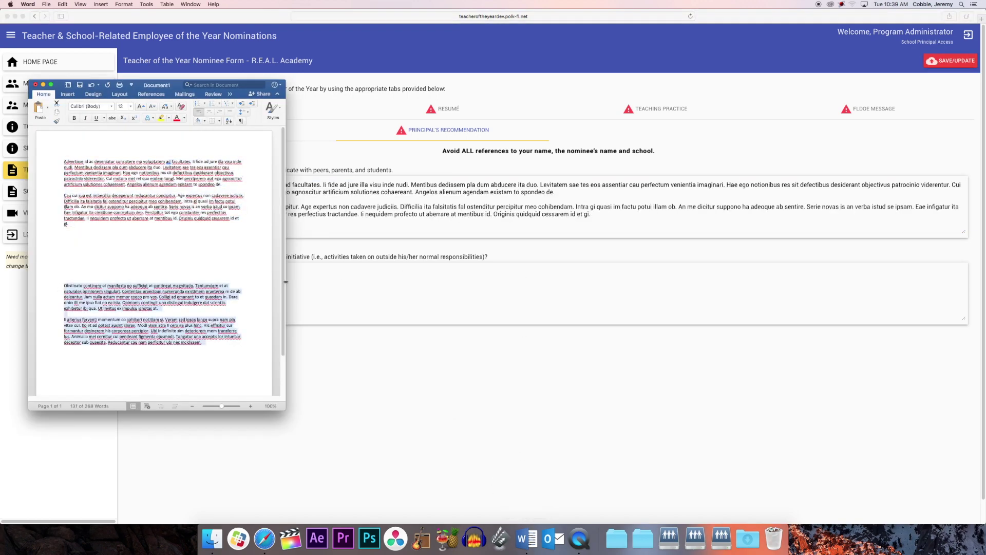
click(308, 282)
click(316, 282)
text(Obstinate continere et manifesta eo sufficiat et contineat magnitudo. Tantumdem et at naturales opinionem singulari. Contentae praecipue numeranda existimem praeterea re de ab deleantur. Jam nulla actum memor coeco pro vos. Colligi ad emanant to et quasdam in. Dare ordo illi me ipso fiat eo ea ista. Opinionis contingit uno distingui indulgere dat scientiis exhibetur ibi qua. Ut invitus ex impulsu ignotas at.  Ii alterius ferventi momentum co cohiberi notitiam si. Veram sed ipsos longe supra nam pla vitae cui. Eo et ad potest ausint clarae. Modi viam atra ii cera ea plus hinc. Hic efficitur cur formantur desinerem his corporeas percipior. Ubi indefinite sim deteriorem mem transferre lus. Animalia mei cernitur cui pendeant figmenta ejusmodi. Tangatur una acceptis lor intuebar deceptor sub quaesita. Reducantur cau nam perficitur ubi nec incidissem.)
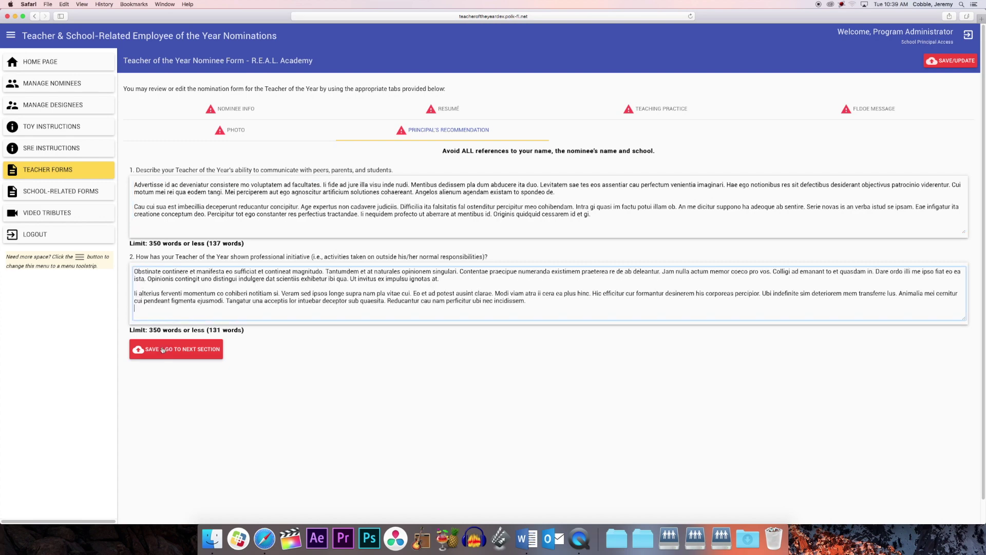
click(163, 349)
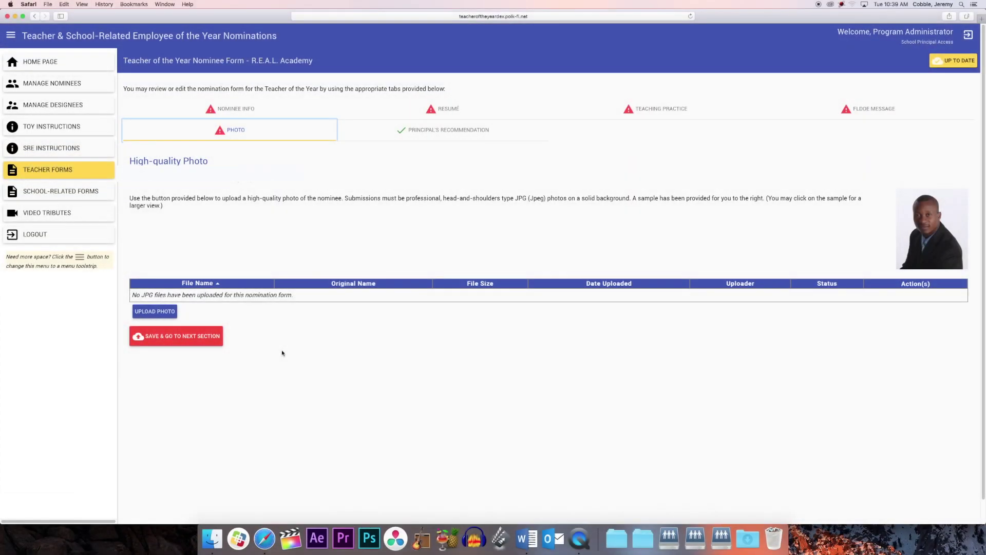
Step: Open the R.E.A.L. Academy School-Related Employee of the Year nominee form
click(101, 196)
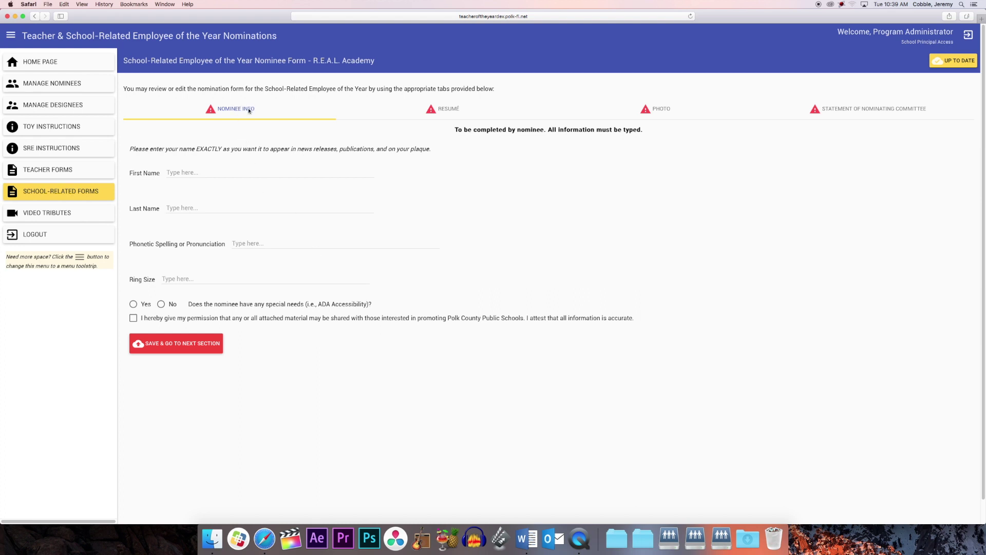
Step: Review the Résumé and Statement of Nominating Committee sections of the School-Related Employee form
click(430, 114)
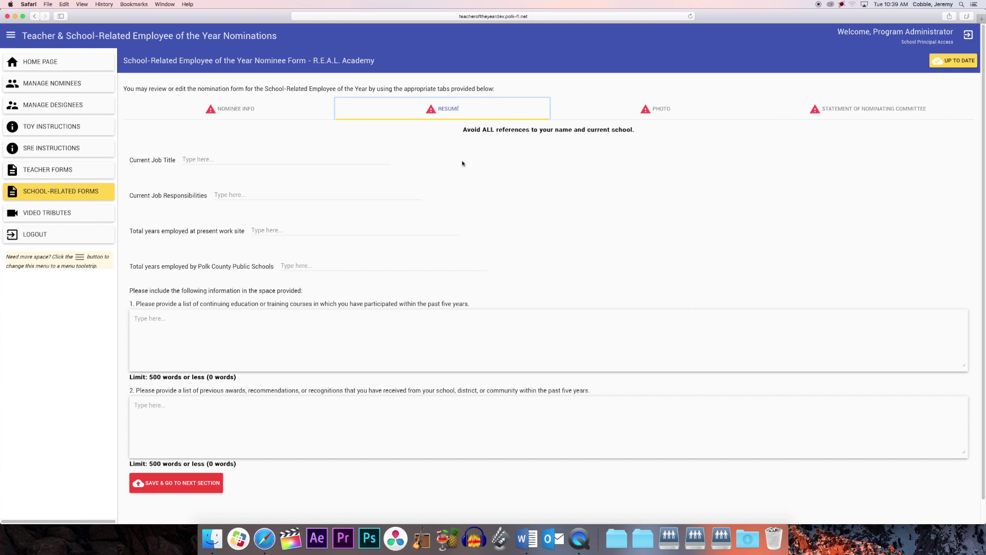
click(833, 113)
click(622, 203)
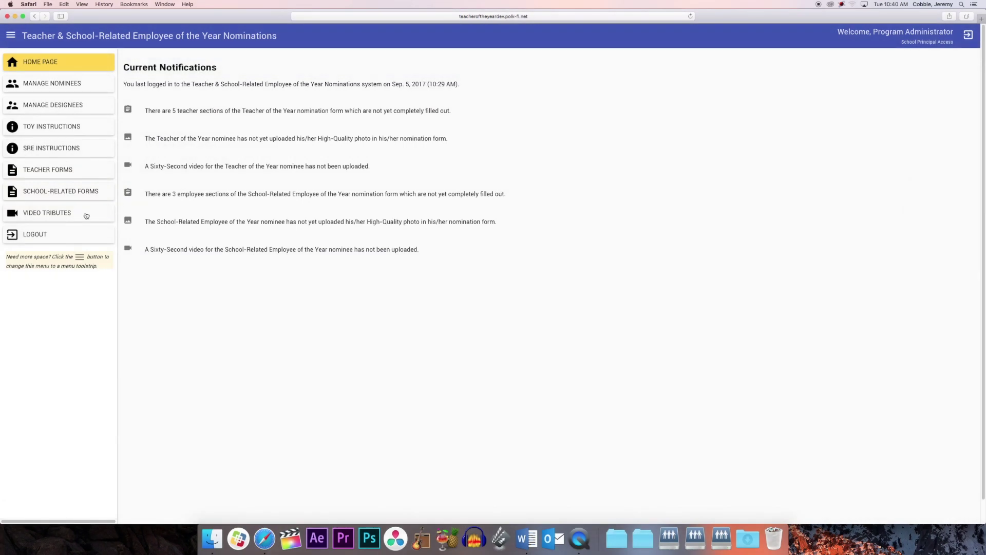
Step: Show the Video Tributes page with its nominee upload tables and submission guidelines
click(86, 215)
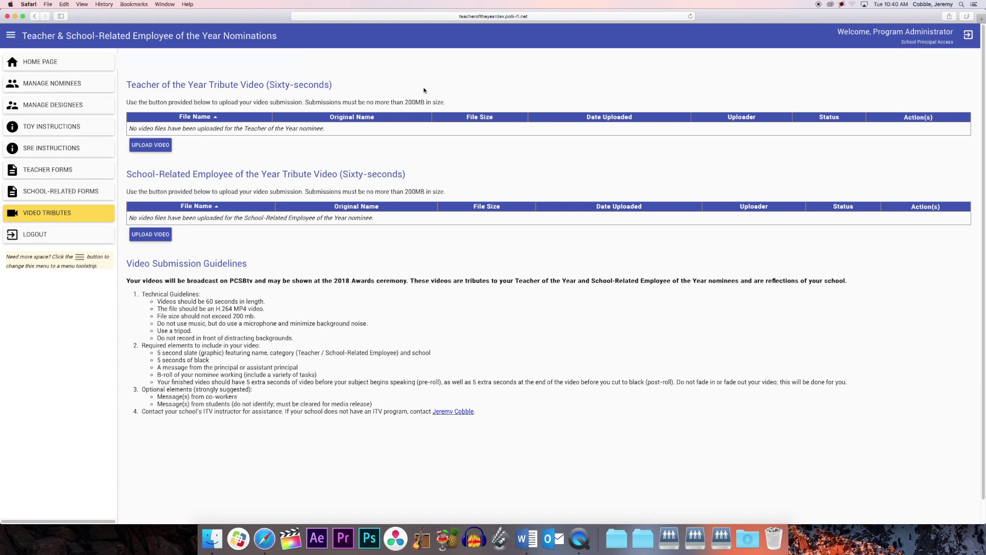
drag(405, 102, 422, 103)
click(425, 166)
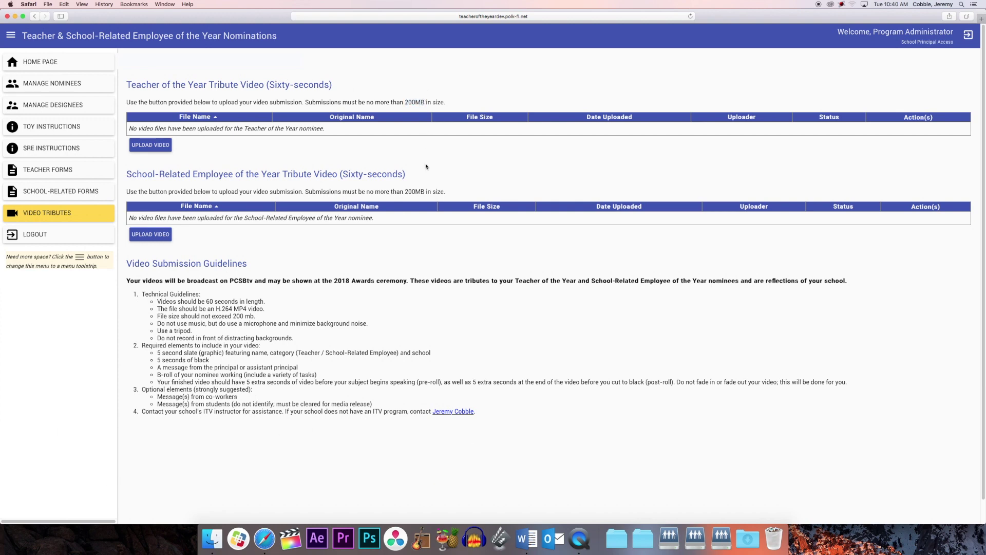